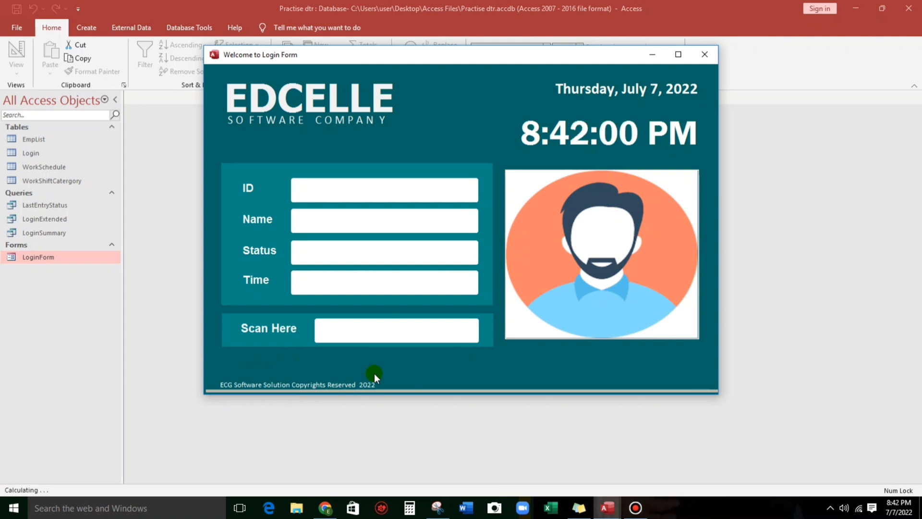
pyautogui.write('01627')
# - Submit the scanned employee IDs 01627 and 01259 to record their IN and OUT entries
pyautogui.press('Return')
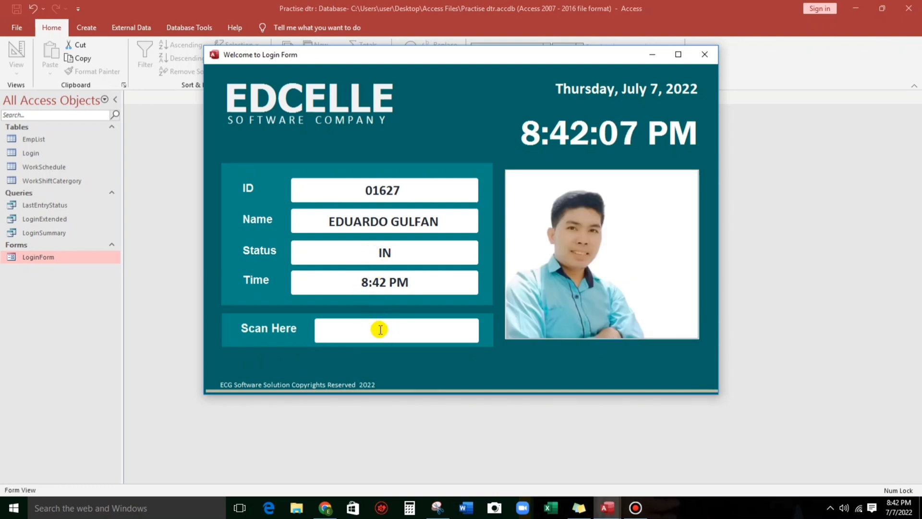
pyautogui.write('01')
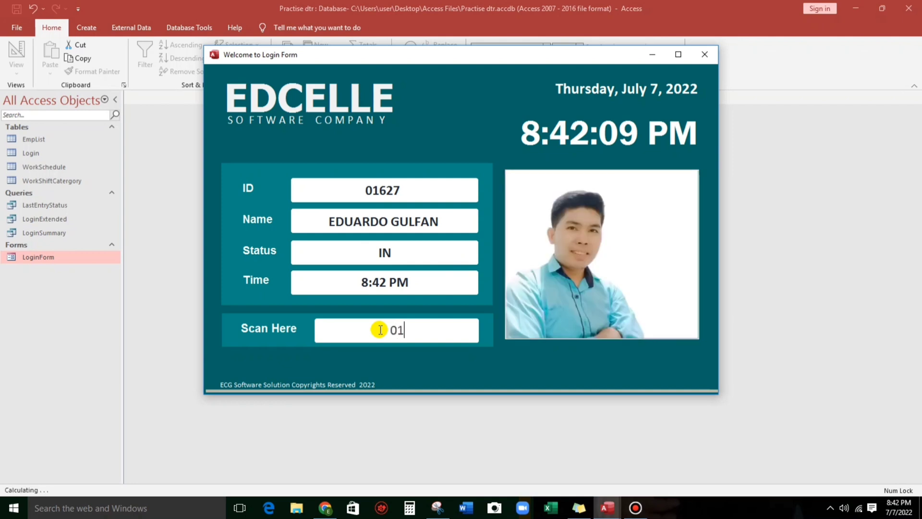
pyautogui.write('627')
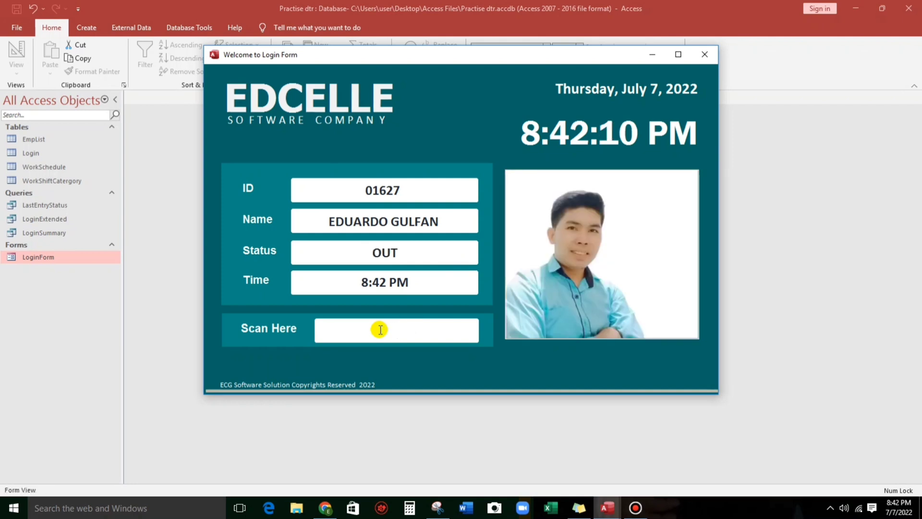
pyautogui.write('0')
pyautogui.write('1259')
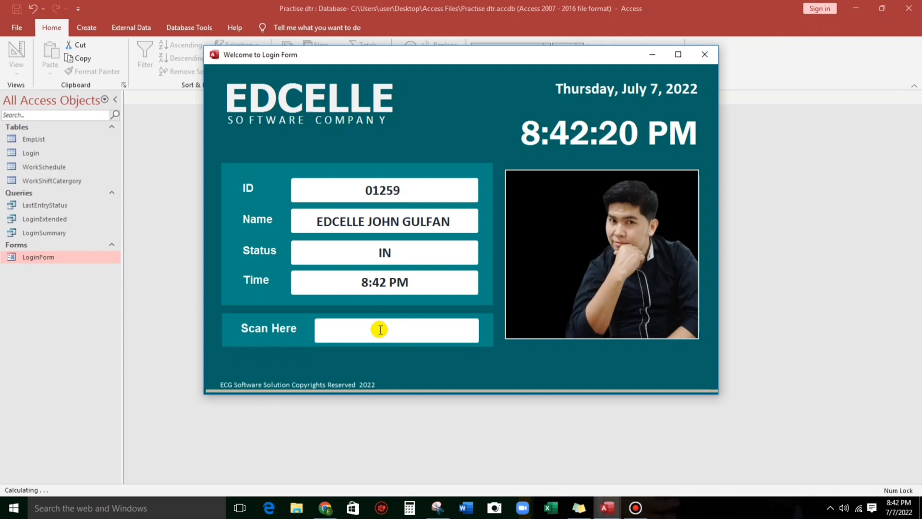
pyautogui.write('0')
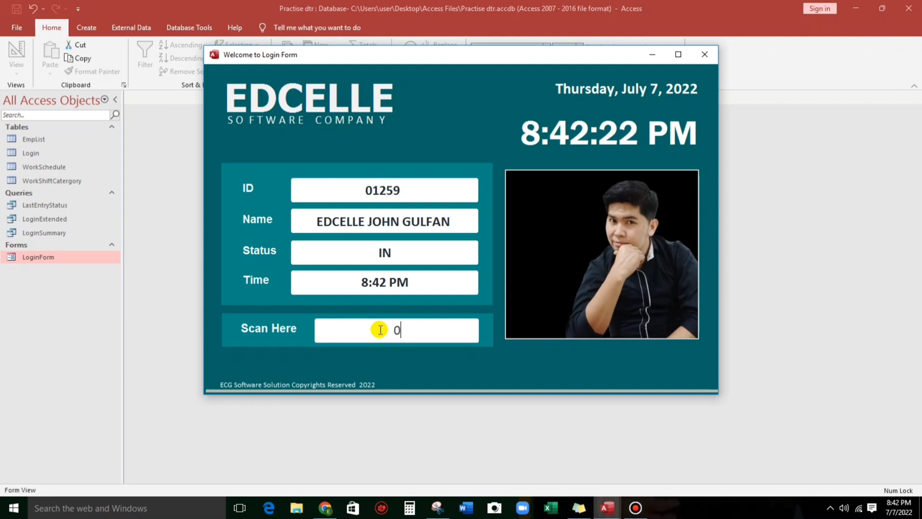
pyautogui.write('1259')
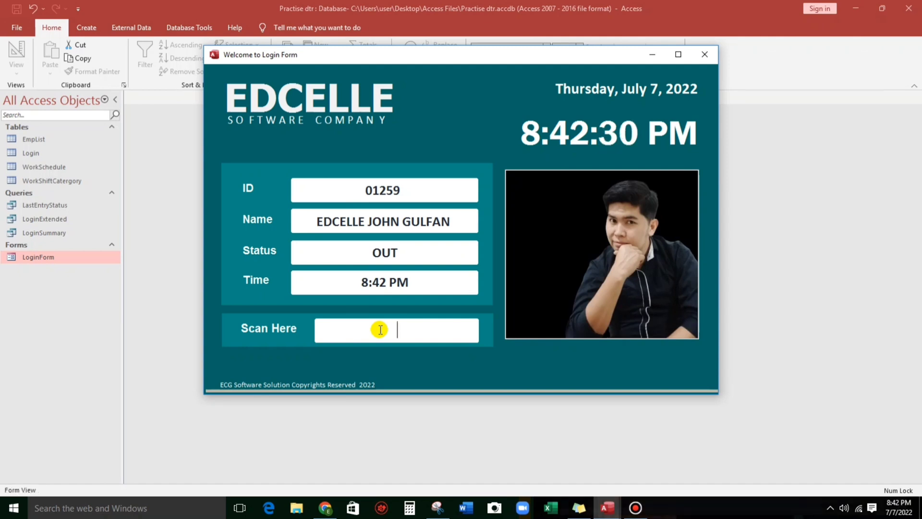
# - Switch to the sample username-and-password login form database
pyautogui.hotkey('alt', 'Tab')
pyautogui.hotkey('alt', 'Tab')
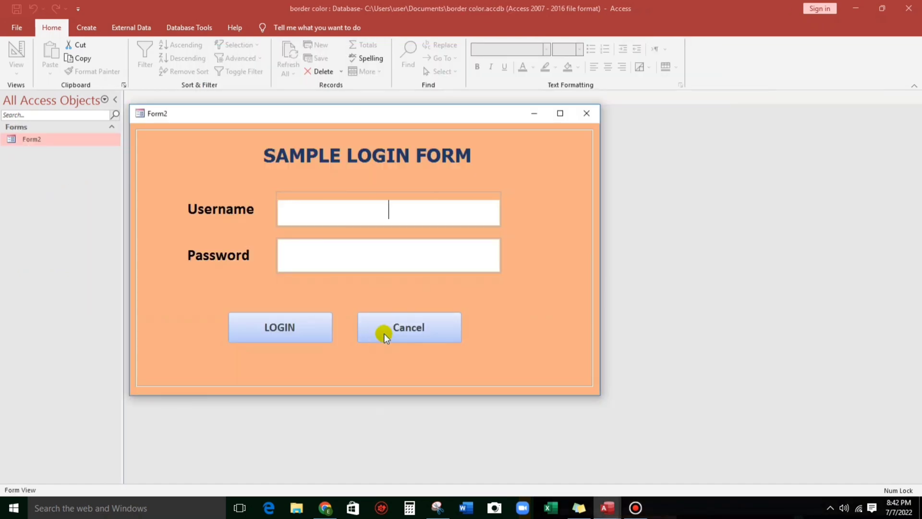
# - Test LOGIN with empty fields, username only, wrong credentials, then username xxx and password 123
pyautogui.click(299, 330)
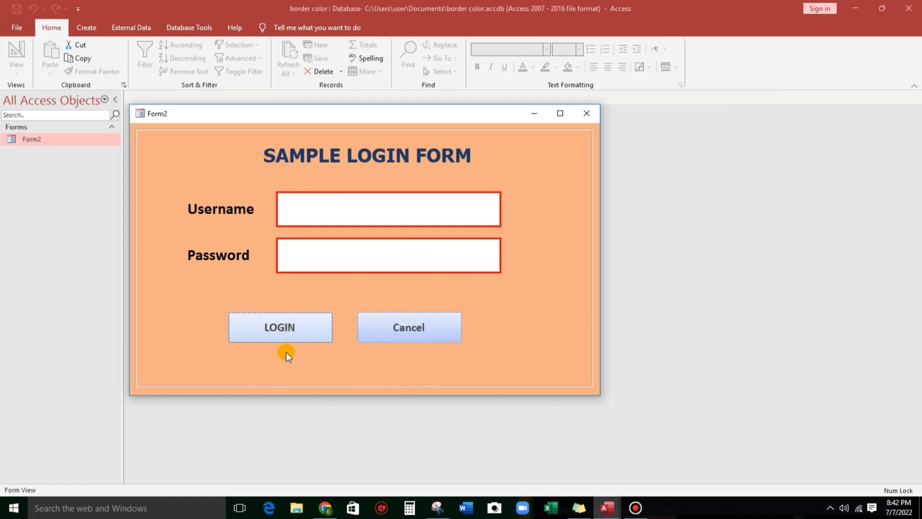
pyautogui.press('Tab')
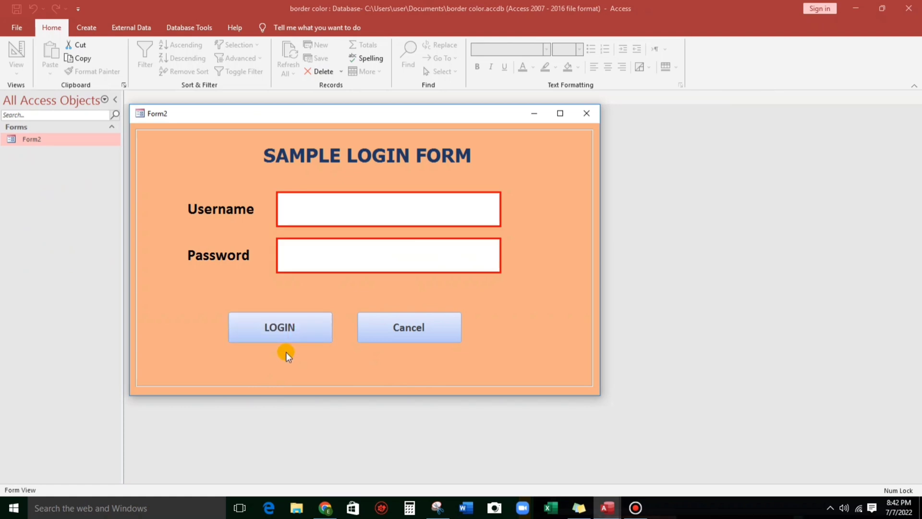
pyautogui.write('gdsgfsfs')
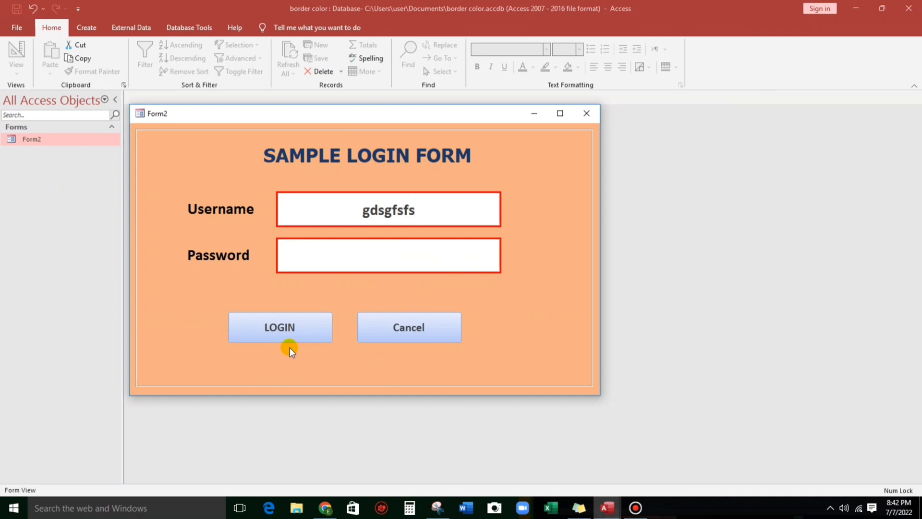
pyautogui.click(295, 328)
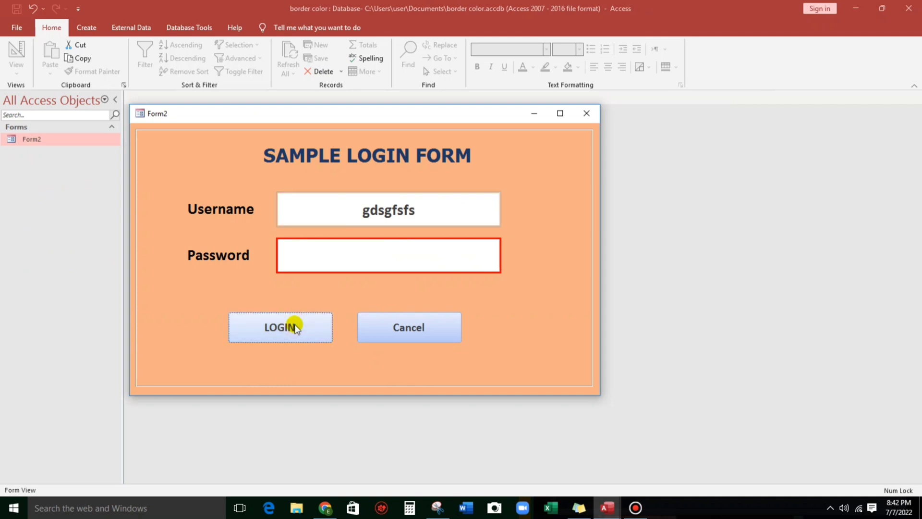
pyautogui.click(368, 254)
pyautogui.write('fsdfsf')
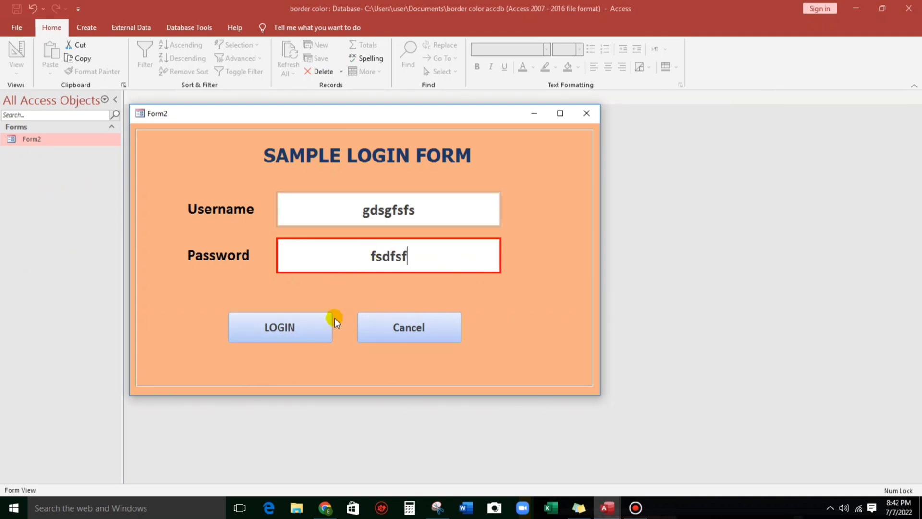
pyautogui.click(321, 325)
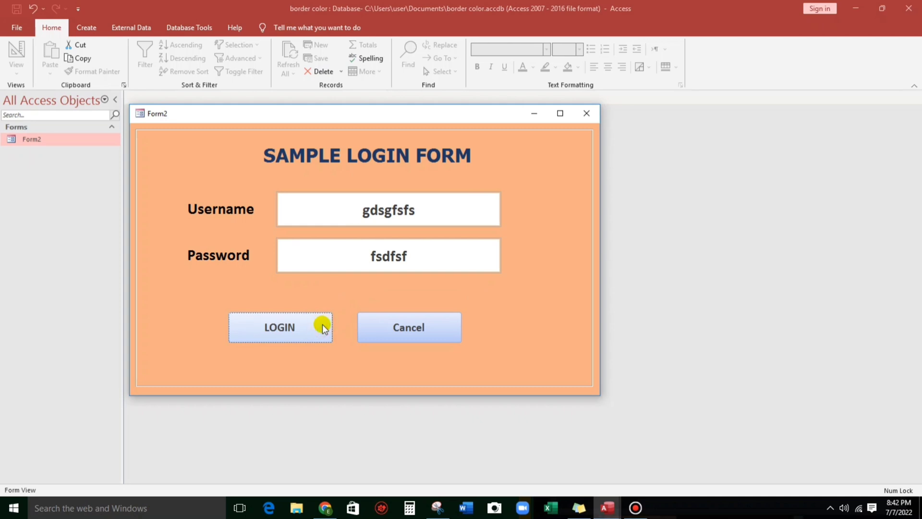
pyautogui.click(322, 324)
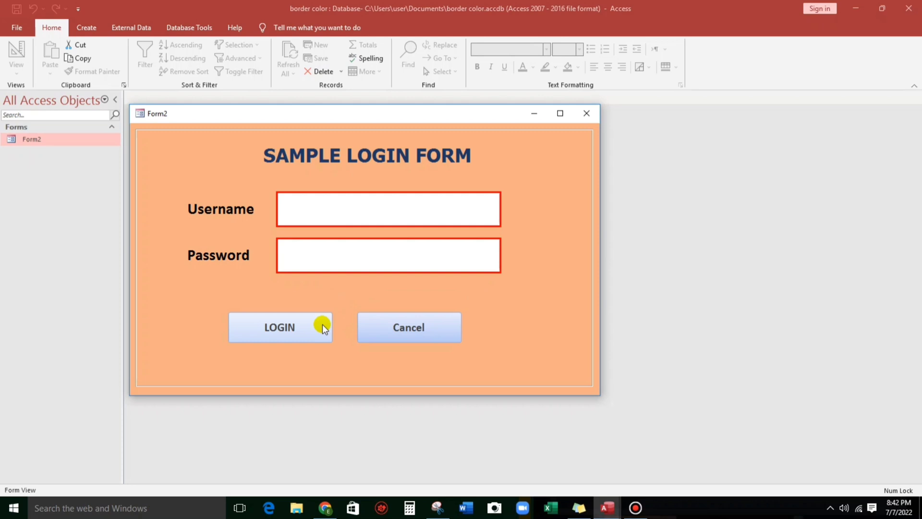
pyautogui.write('xxx')
pyautogui.click(339, 258)
pyautogui.write('1')
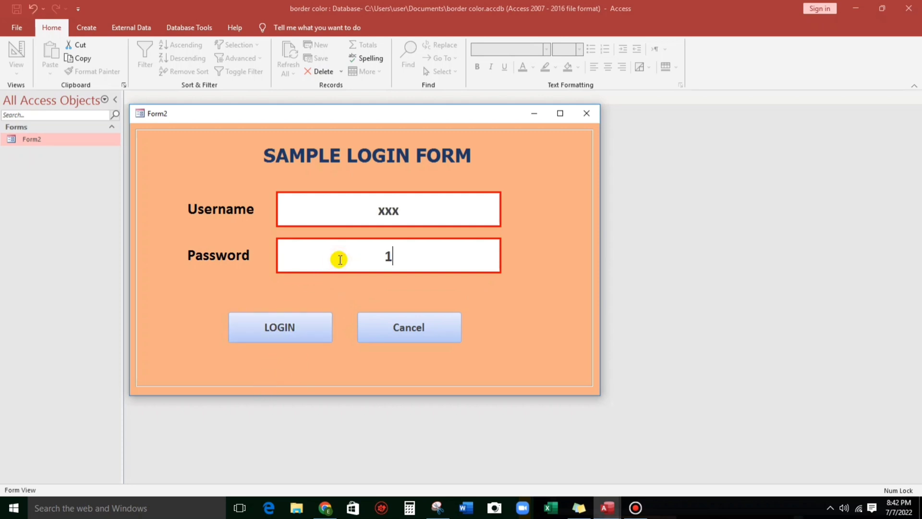
pyautogui.write('23')
pyautogui.click(287, 327)
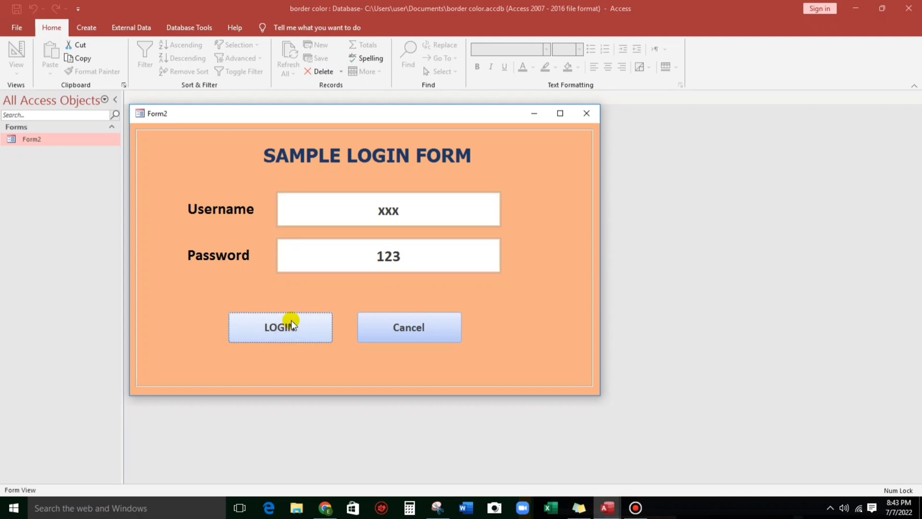
# - Open the form in Design View and show the LOGIN button's On Click event code
pyautogui.rightClick(510, 177)
pyautogui.click(547, 211)
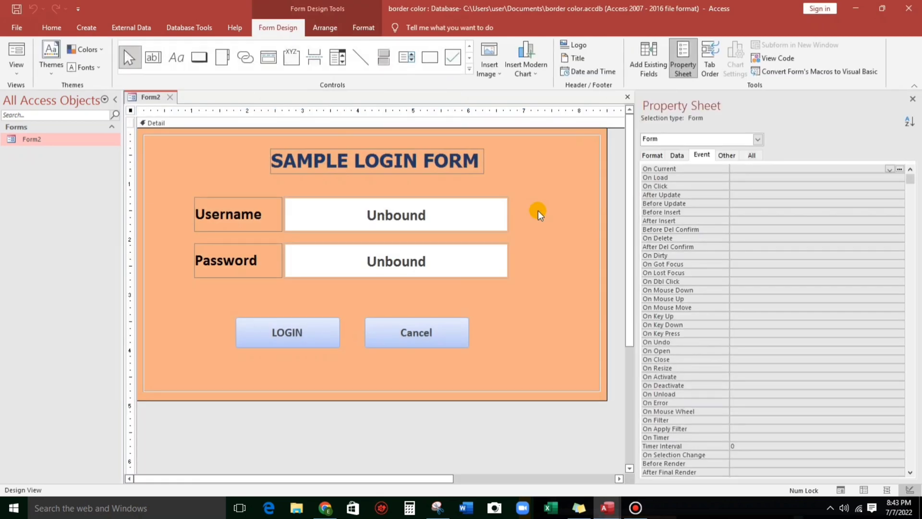
pyautogui.click(320, 340)
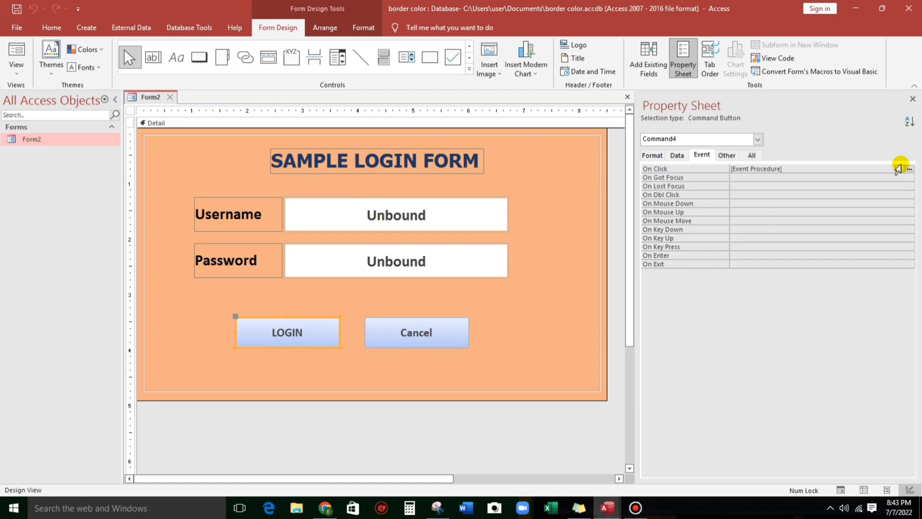
pyautogui.click(900, 167)
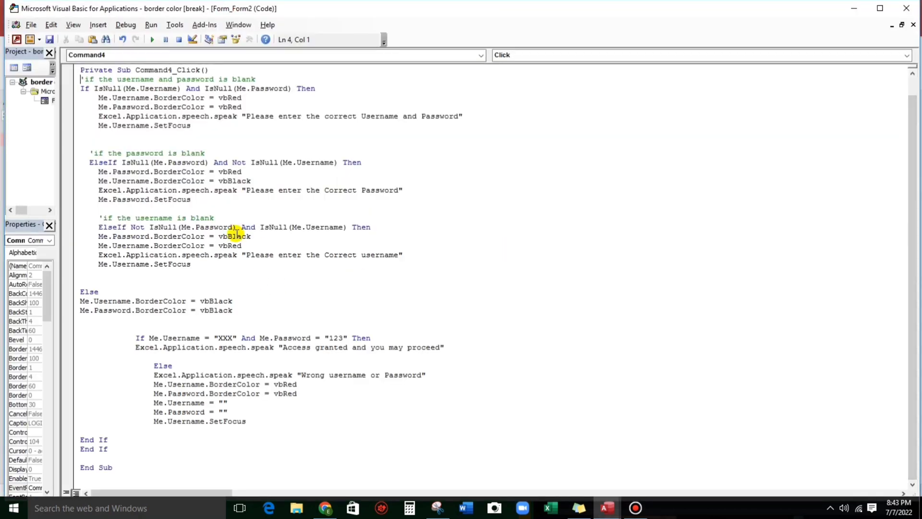
# - Highlight the Excel.Application.speech.speak line saying "Please enter the correct Username and Password"
pyautogui.click(92, 117)
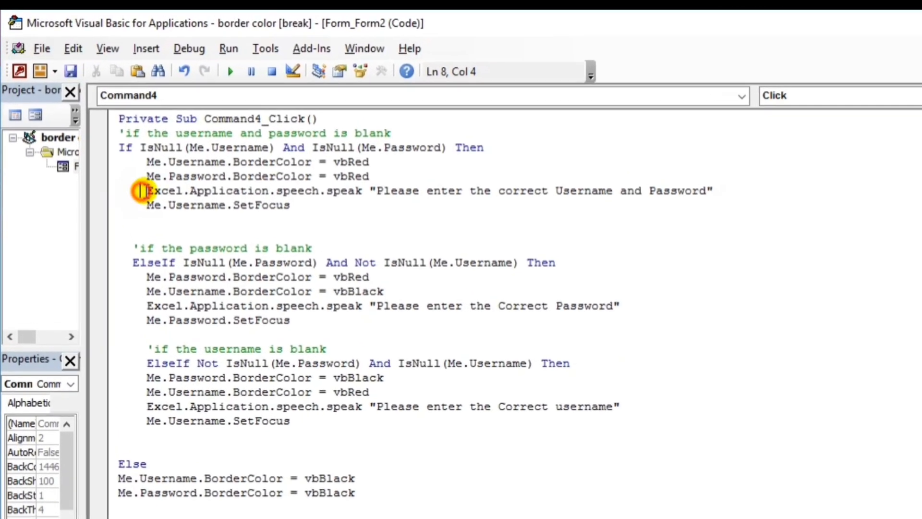
pyautogui.moveTo(141, 191); pyautogui.dragTo(733, 196)
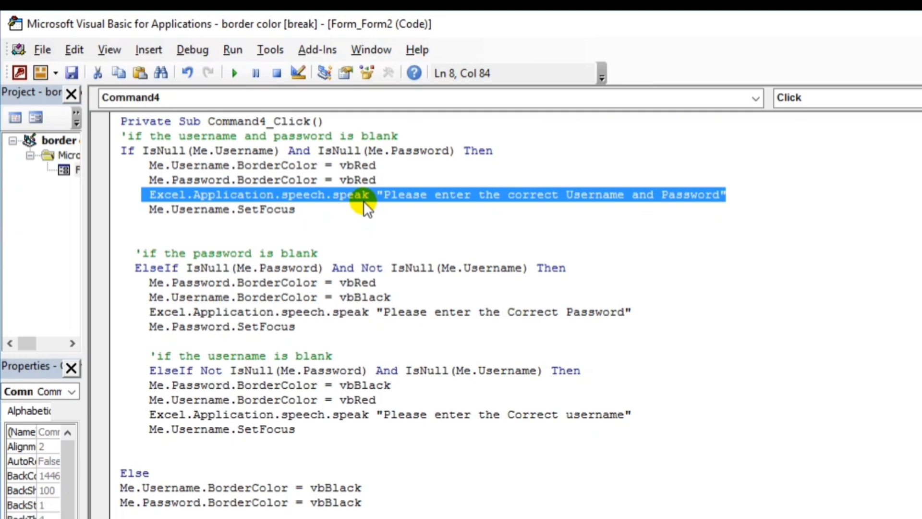
# - Add the Microsoft Excel 16.0 Object Library reference to the VBA project
pyautogui.click(269, 50)
pyautogui.click(277, 67)
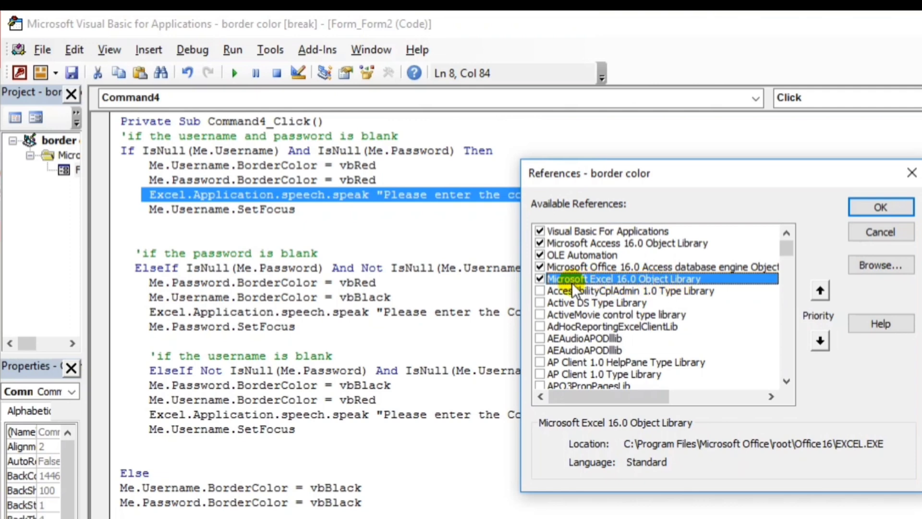
pyautogui.click(864, 207)
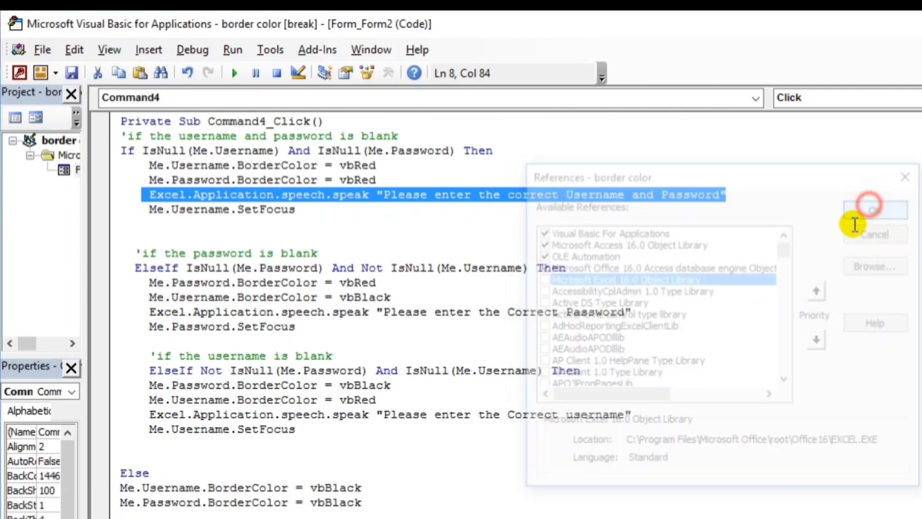
pyautogui.click(677, 253)
pyautogui.click(269, 49)
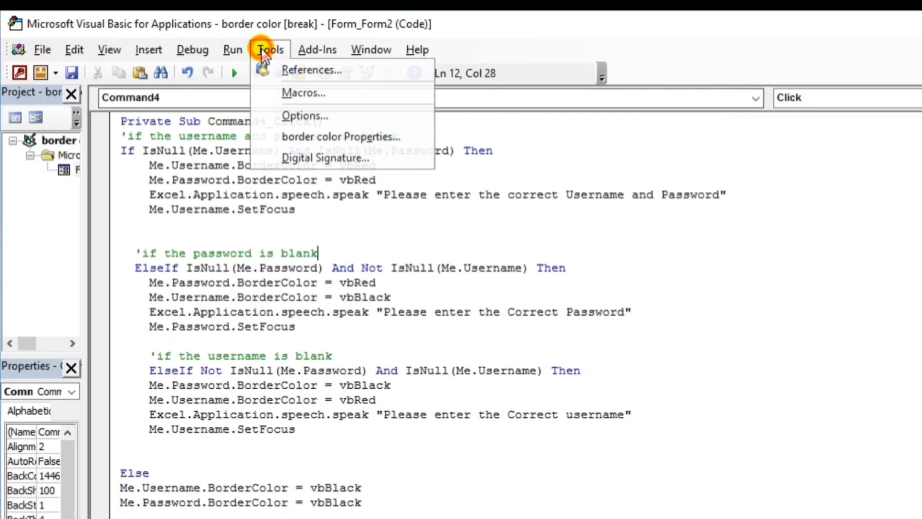
pyautogui.click(311, 70)
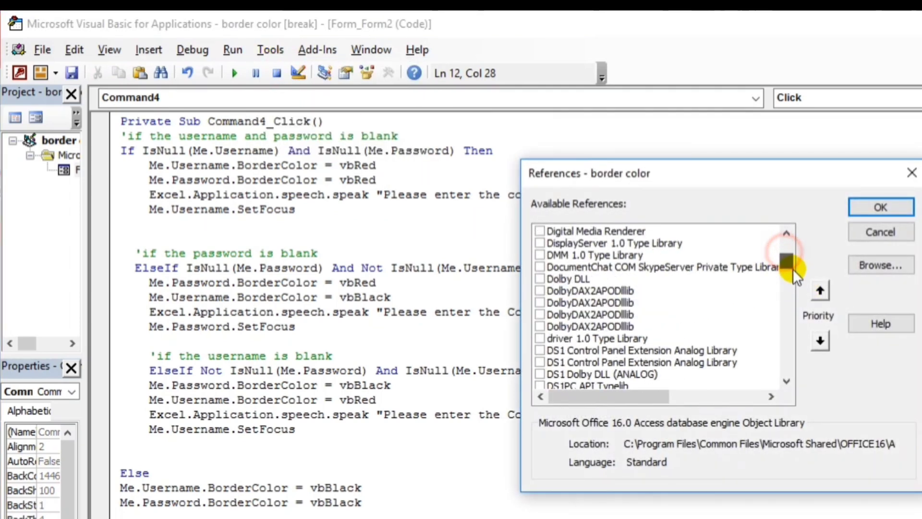
pyautogui.moveTo(785, 248)
pyautogui.mouseDown()
pyautogui.moveTo(799, 314)
pyautogui.moveTo(788, 296)
pyautogui.mouseUp()
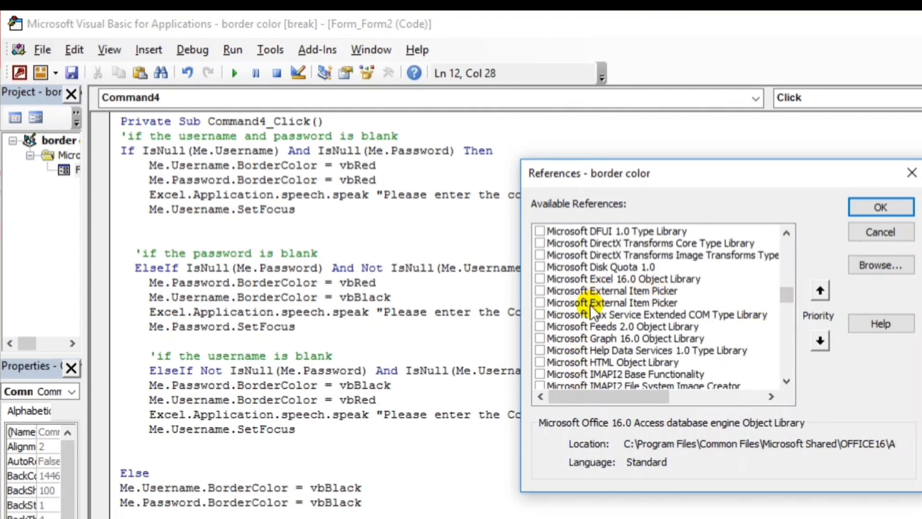
pyautogui.click(596, 279)
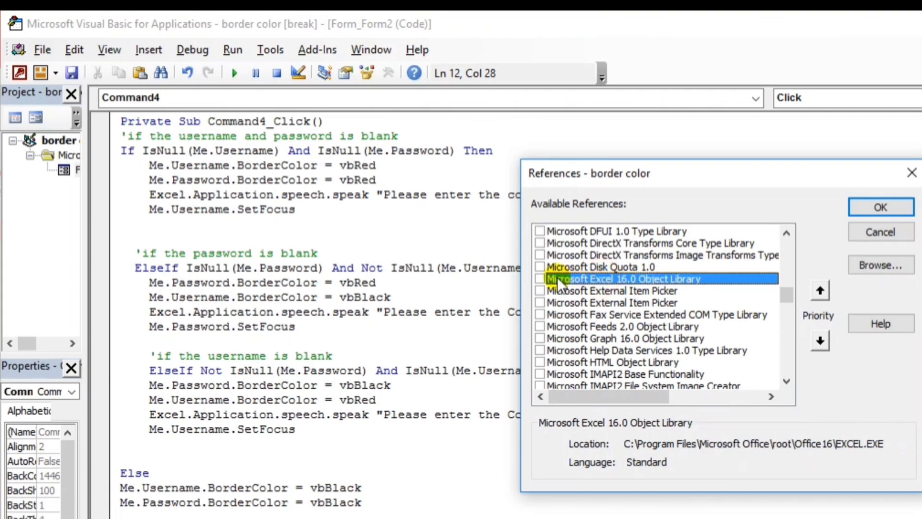
pyautogui.click(539, 280)
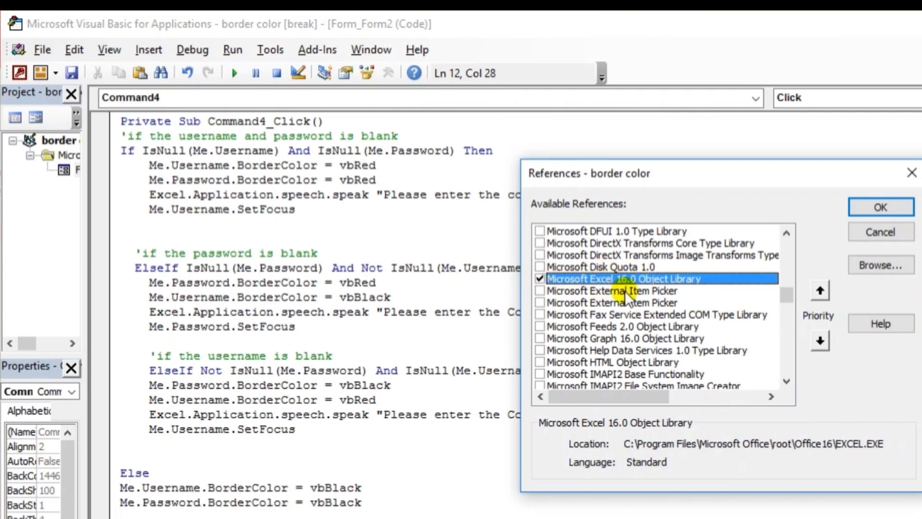
pyautogui.click(881, 207)
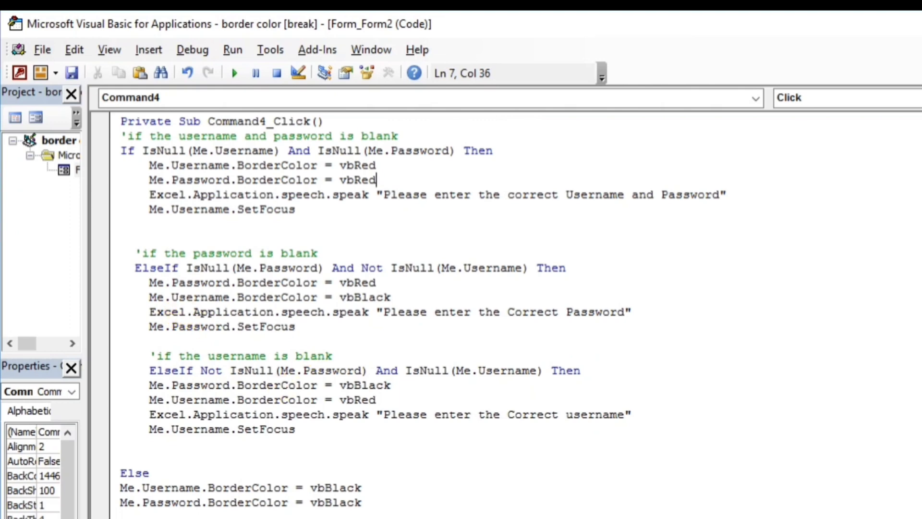
# - Return to Access, close Form2's design view, and open Form2 in form view
pyautogui.hotkey('alt', 'F11')
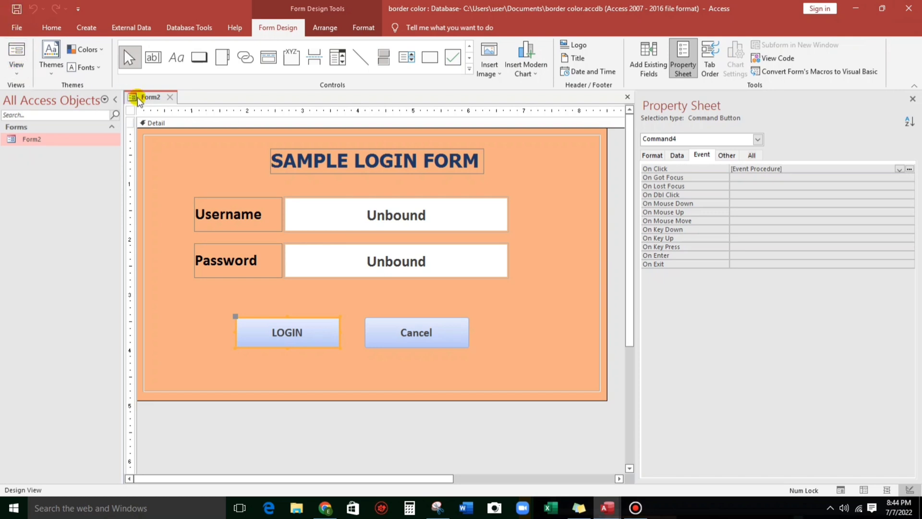
pyautogui.click(169, 97)
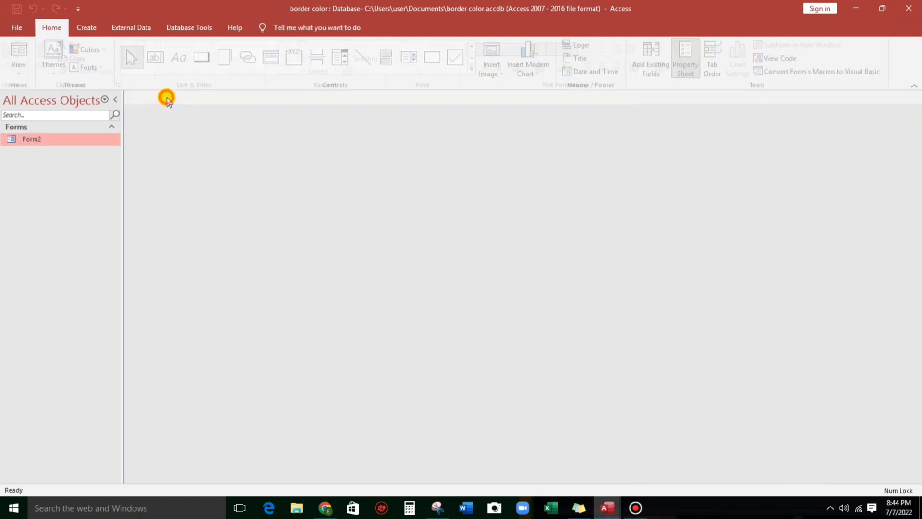
pyautogui.doubleClick(72, 140)
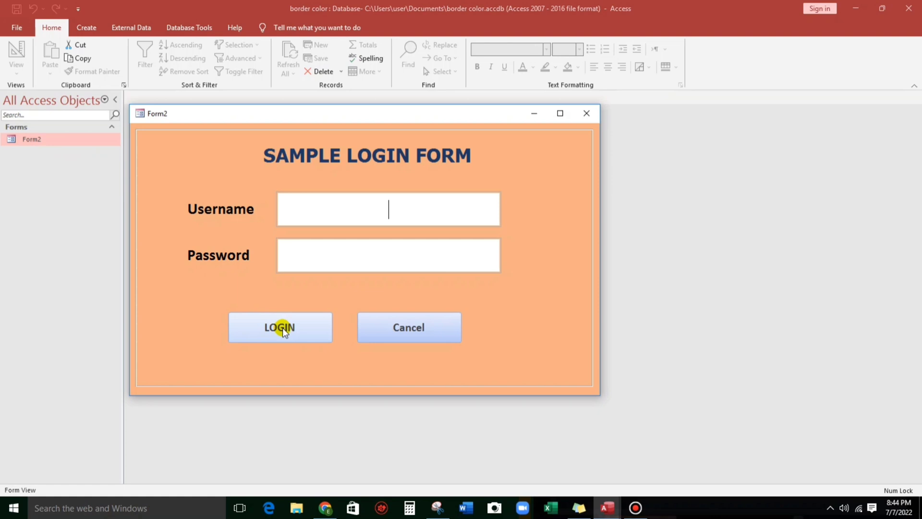
pyautogui.click(282, 328)
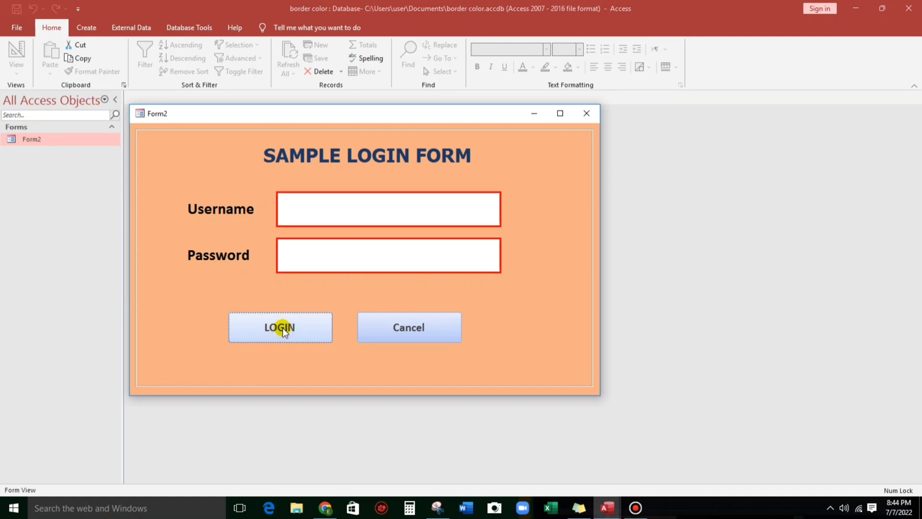
pyautogui.click(277, 327)
pyautogui.write('sfsff')
pyautogui.click(288, 328)
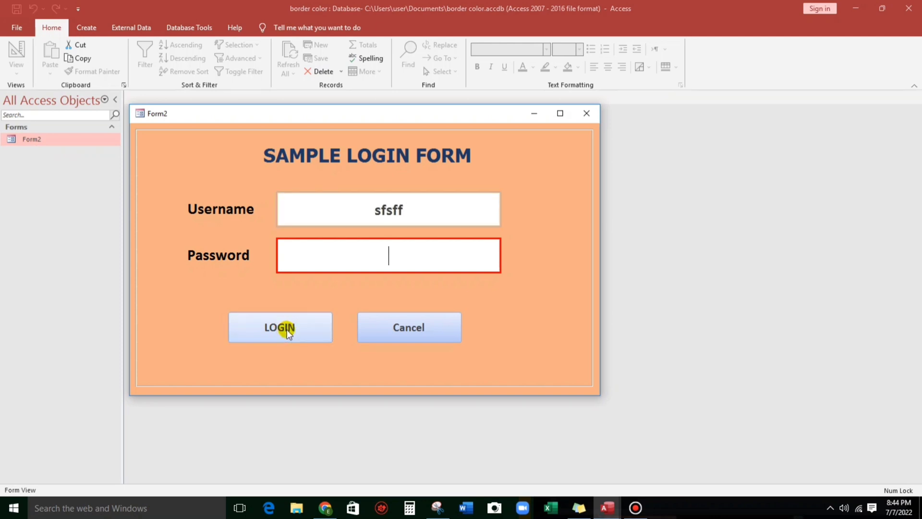
pyautogui.write('sfsfsf')
pyautogui.click(287, 329)
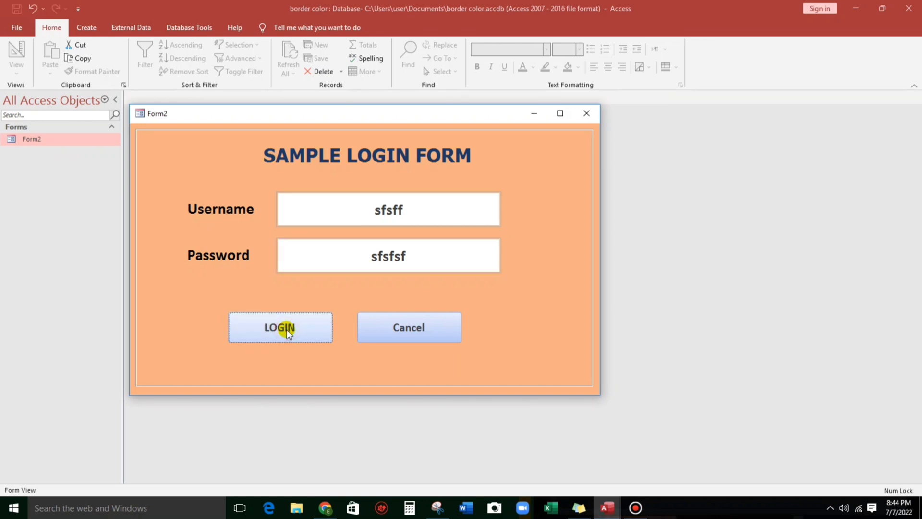
pyautogui.click(286, 330)
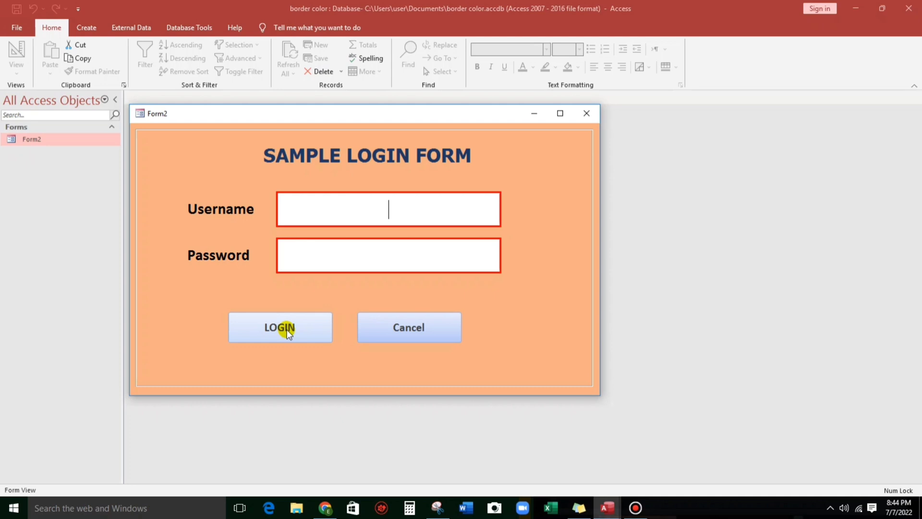
pyautogui.write('xxx')
pyautogui.press('Tab')
pyautogui.write('123')
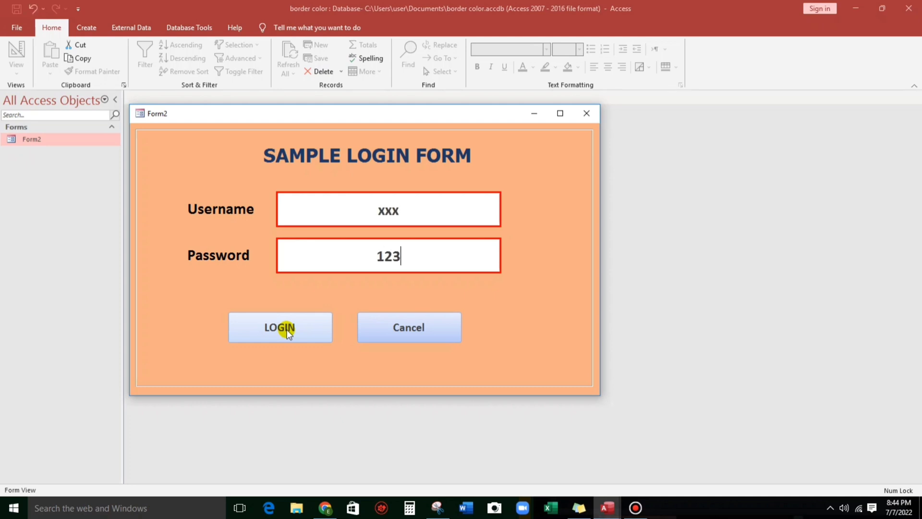
pyautogui.click(286, 329)
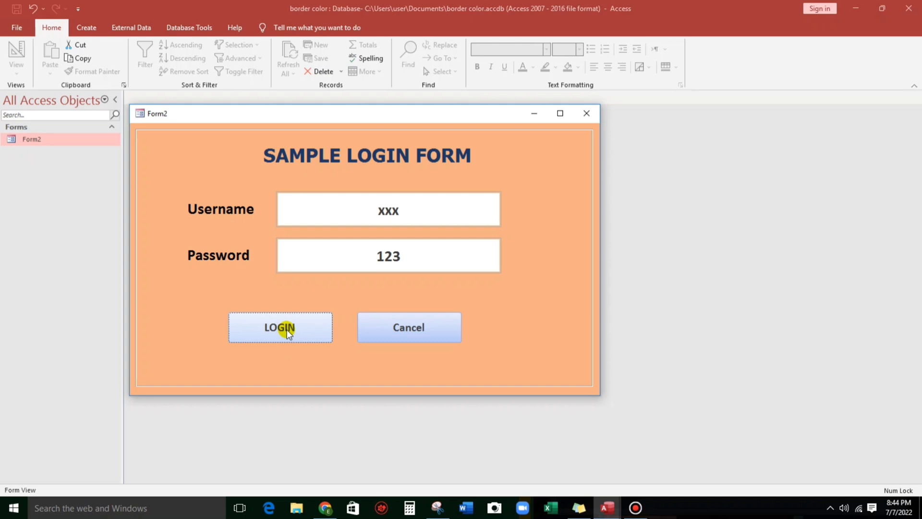